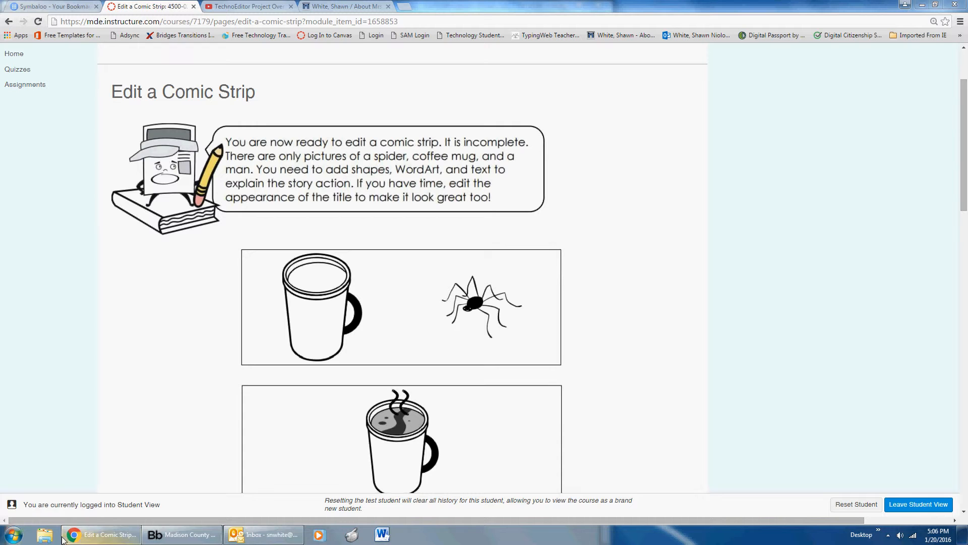
Open the edited storybook document with the student's name in its title from the Editor folder inside the personal desktop folder.
{"action": "left_click", "coordinate": [45, 534]}
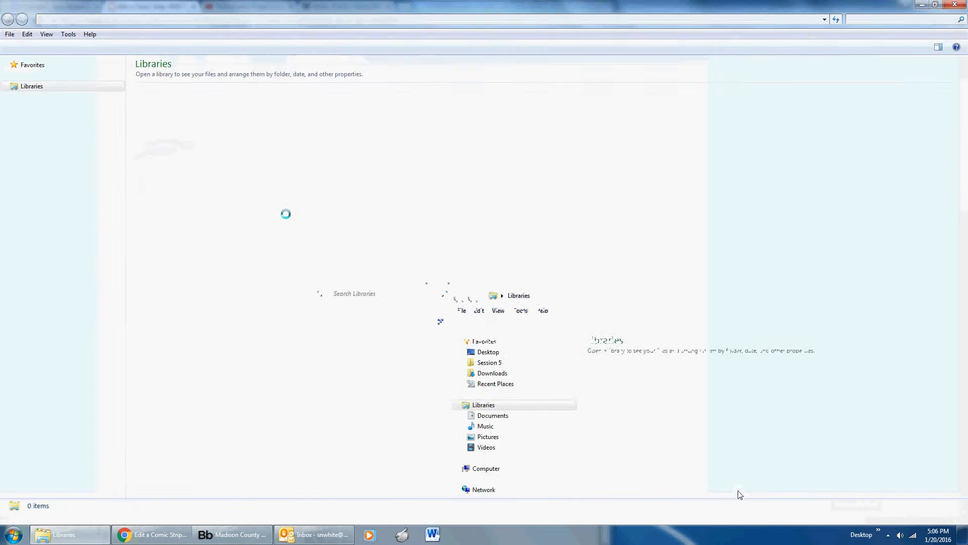
{"action": "left_click", "coordinate": [37, 75]}
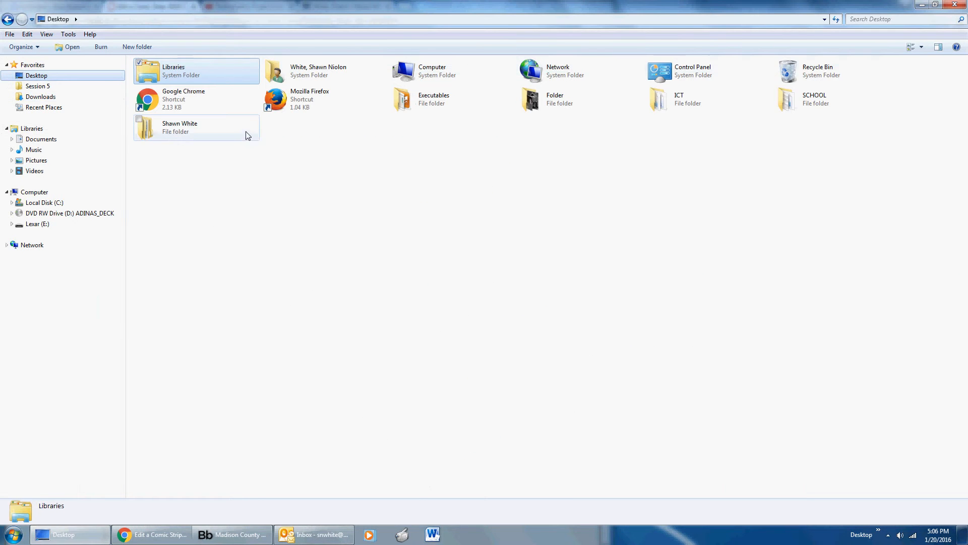
{"action": "double_click", "coordinate": [230, 138]}
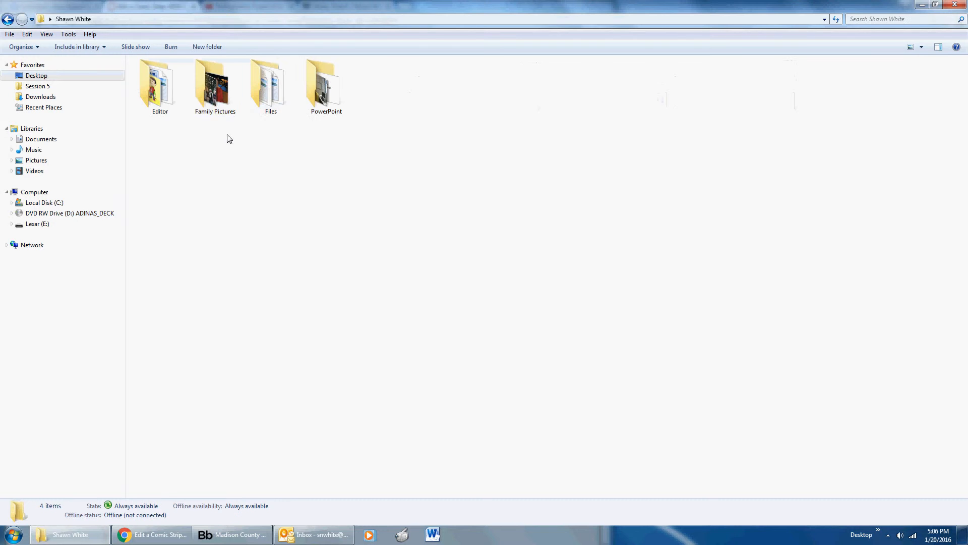
{"action": "double_click", "coordinate": [170, 94]}
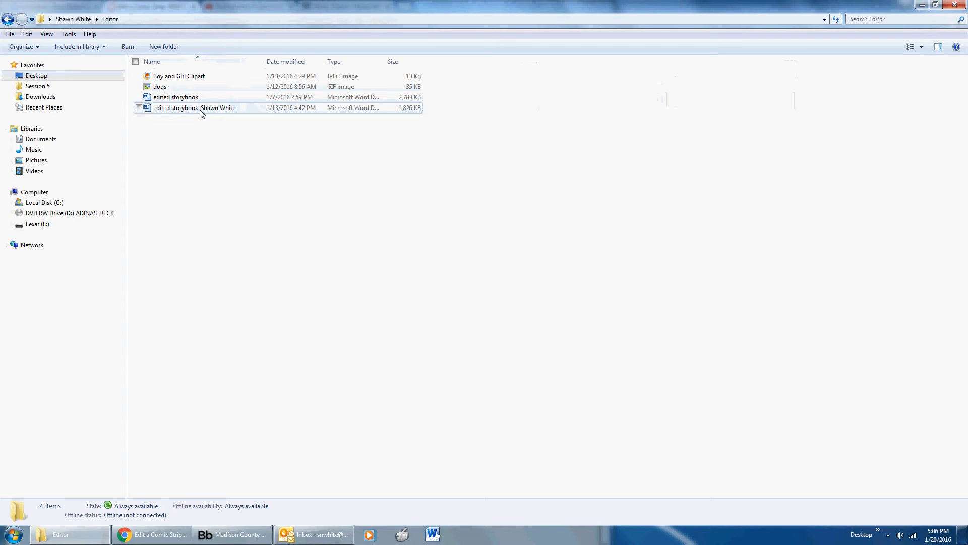
{"action": "double_click", "coordinate": [200, 109]}
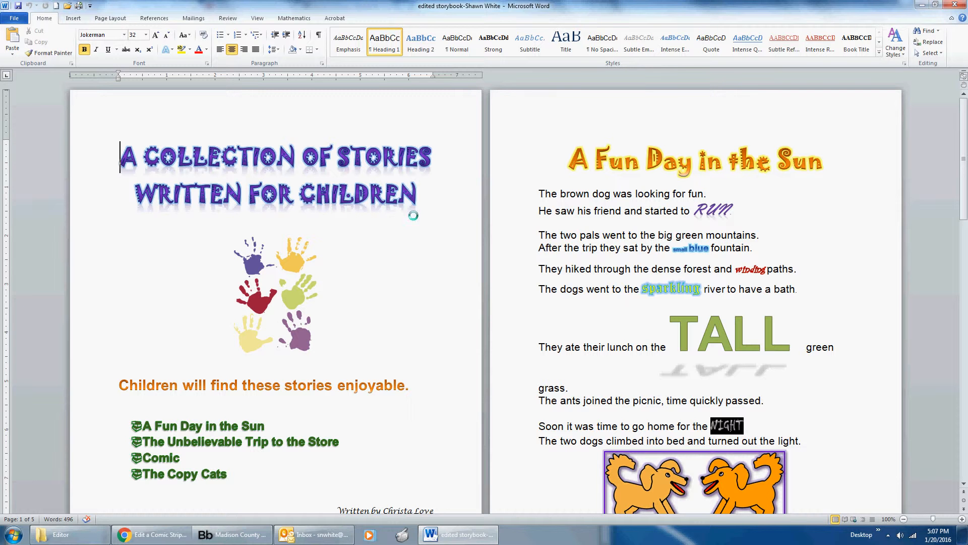
Jump to page 4 of the storybook, where the comic strip is.
{"action": "key", "text": "ctrl+g"}
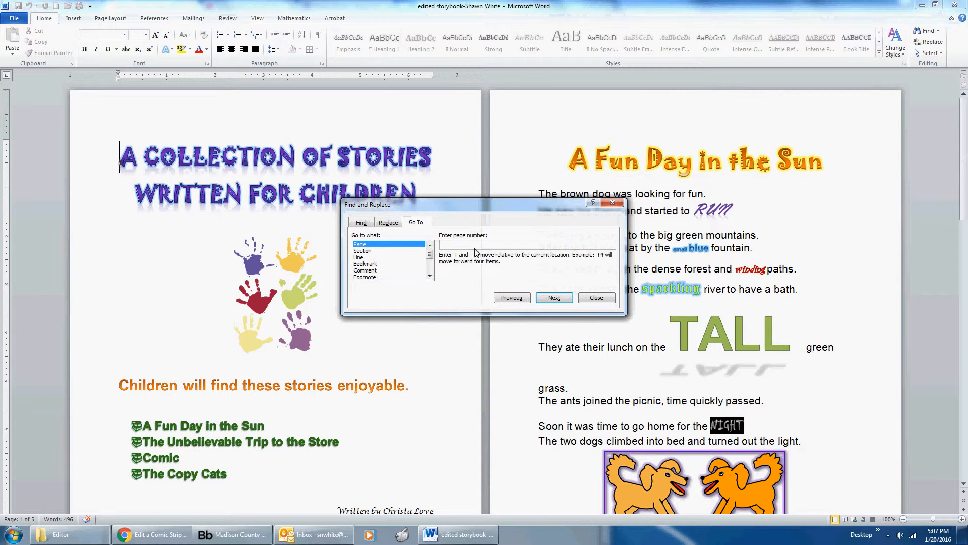
{"action": "type", "text": "4"}
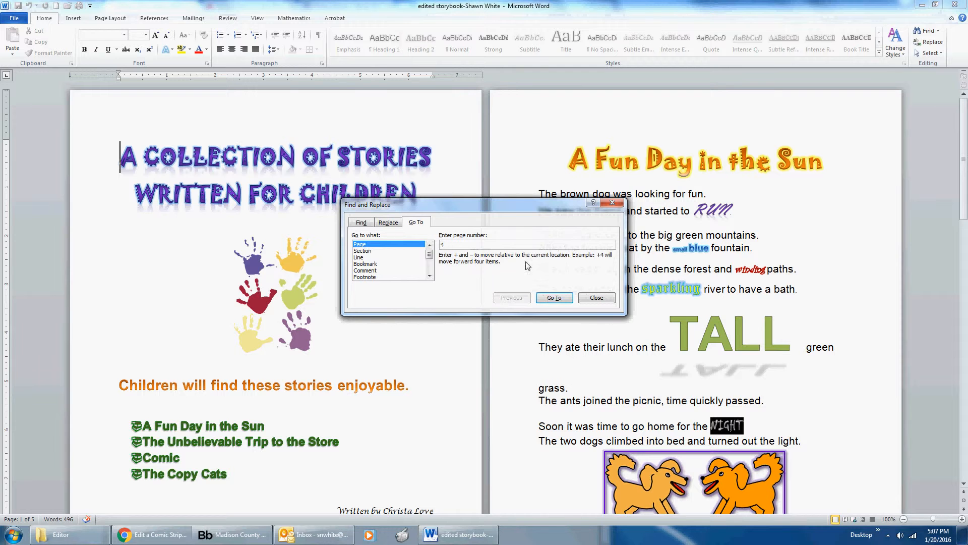
{"action": "left_click", "coordinate": [554, 297]}
{"action": "left_click", "coordinate": [598, 298]}
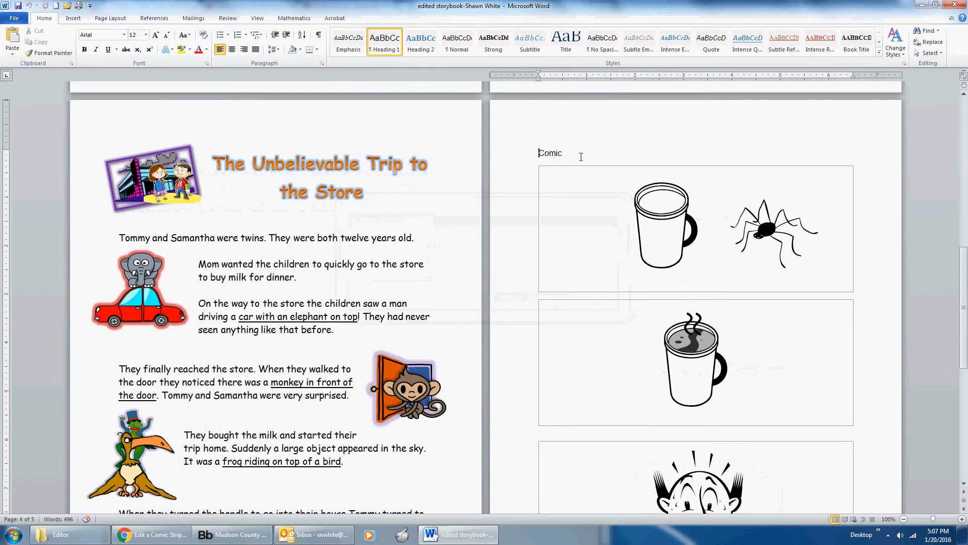
Centre the "Comic" title and format it with the purple reflected text effect and the Curlz MT font.
{"action": "left_click_drag", "start_coordinate": [574, 153], "coordinate": [538, 152]}
{"action": "left_click", "coordinate": [232, 49]}
{"action": "left_click", "coordinate": [166, 49]}
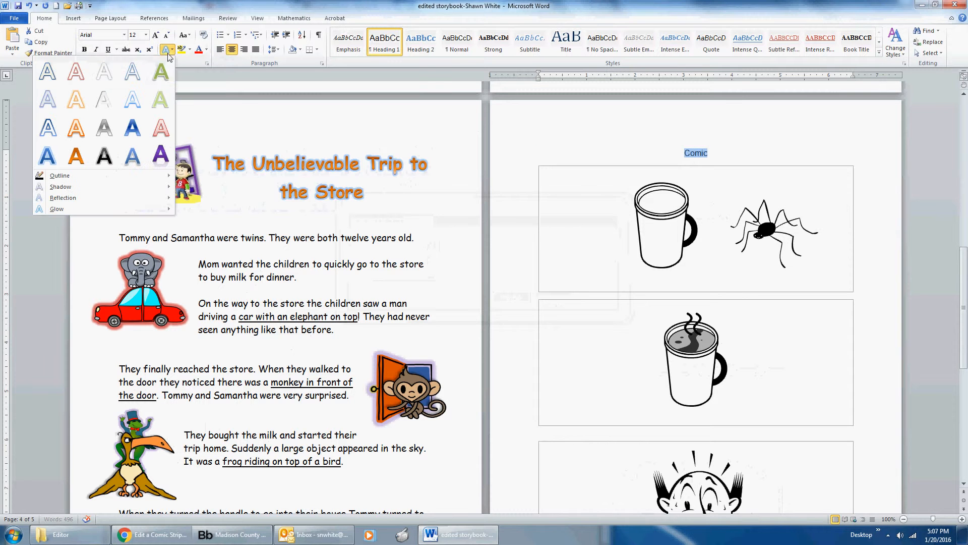
{"action": "left_click", "coordinate": [160, 156]}
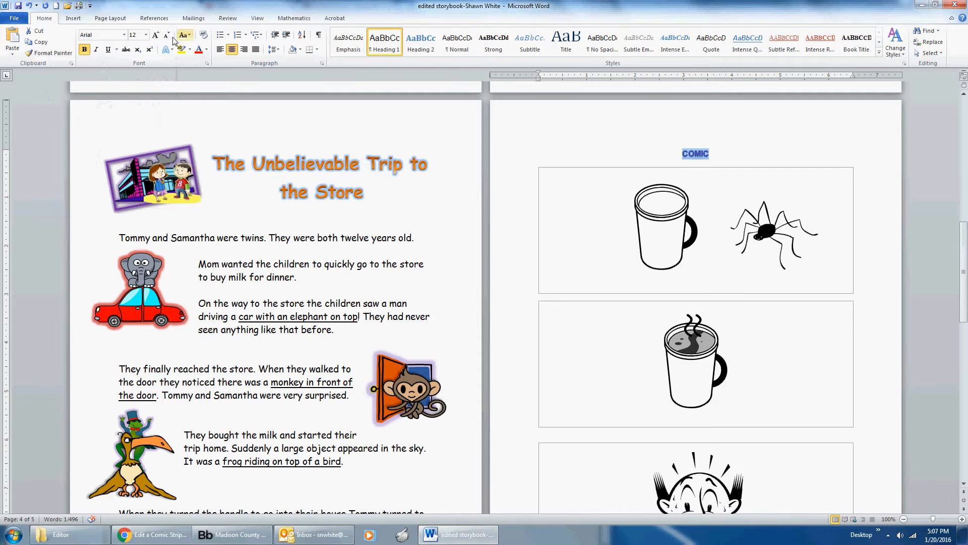
{"action": "left_click", "coordinate": [123, 35]}
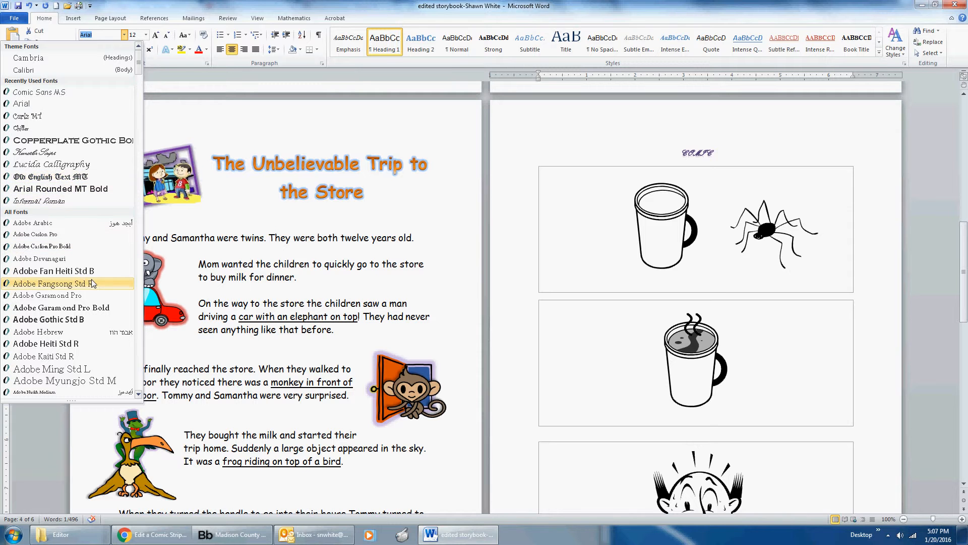
{"action": "left_click", "coordinate": [97, 117]}
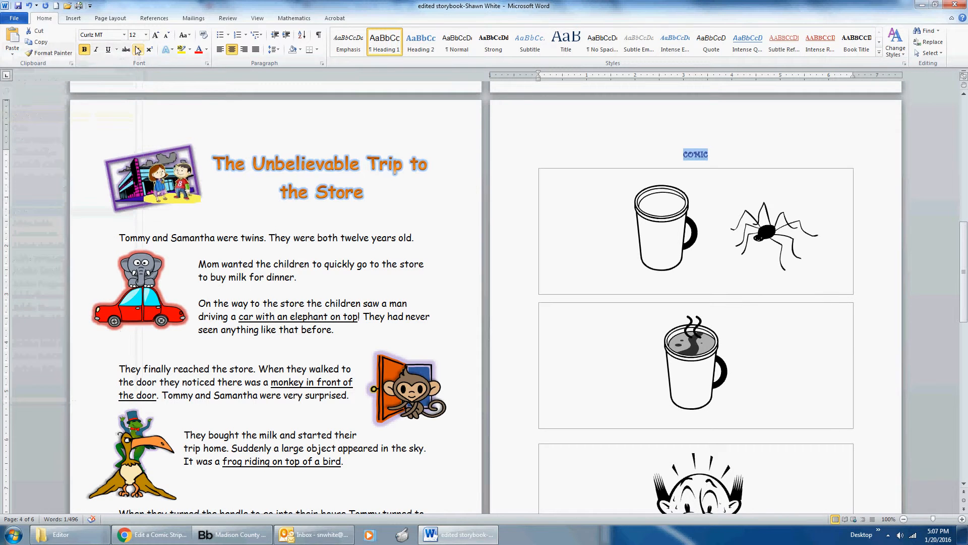
Enlarge the "Comic" title to 72 pt.
{"action": "left_click", "coordinate": [156, 36]}
{"action": "left_click", "coordinate": [156, 36]}
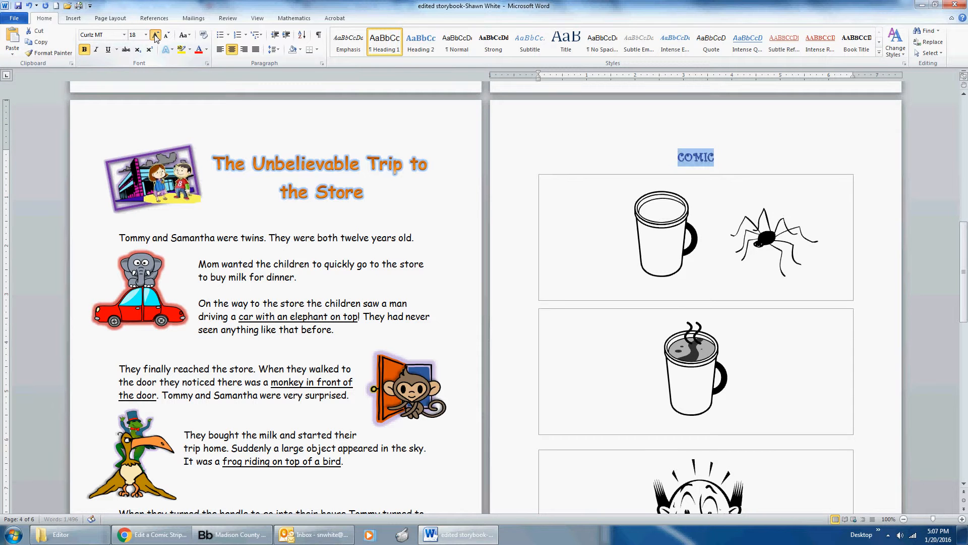
{"action": "left_click", "coordinate": [155, 36]}
{"action": "left_click", "coordinate": [155, 36]}
{"action": "left_click", "coordinate": [156, 36]}
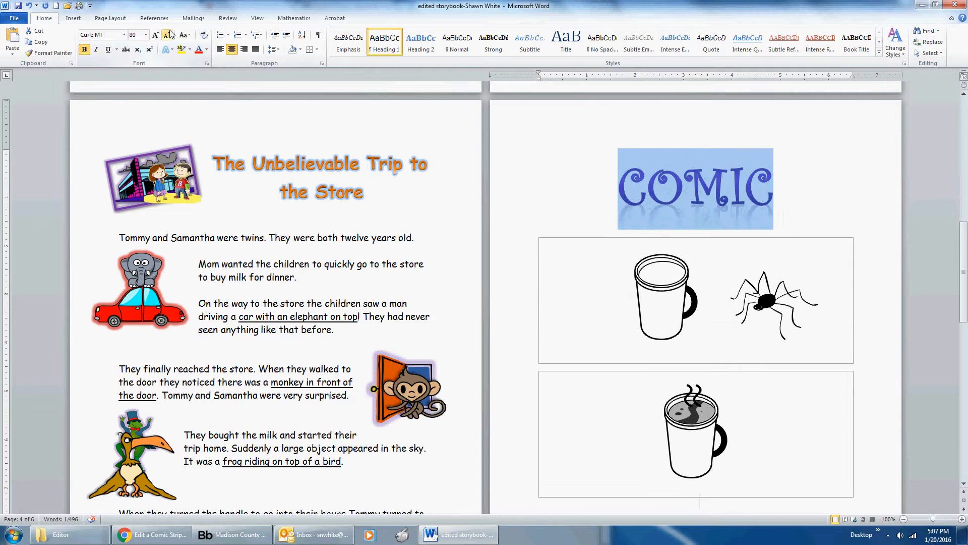
{"action": "left_click", "coordinate": [167, 36]}
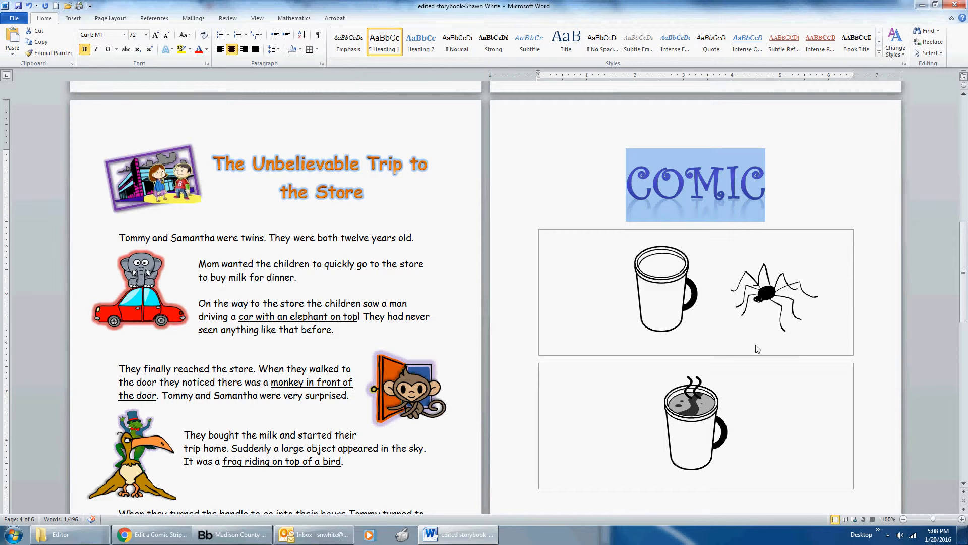
Reduce the "Comic" title to 26 pt so that all three comic panels fit on its page.
{"action": "scroll", "coordinate": [764, 348], "scroll_direction": "down", "scroll_amount": 10}
{"action": "scroll", "coordinate": [764, 348], "scroll_direction": "up", "scroll_amount": 9}
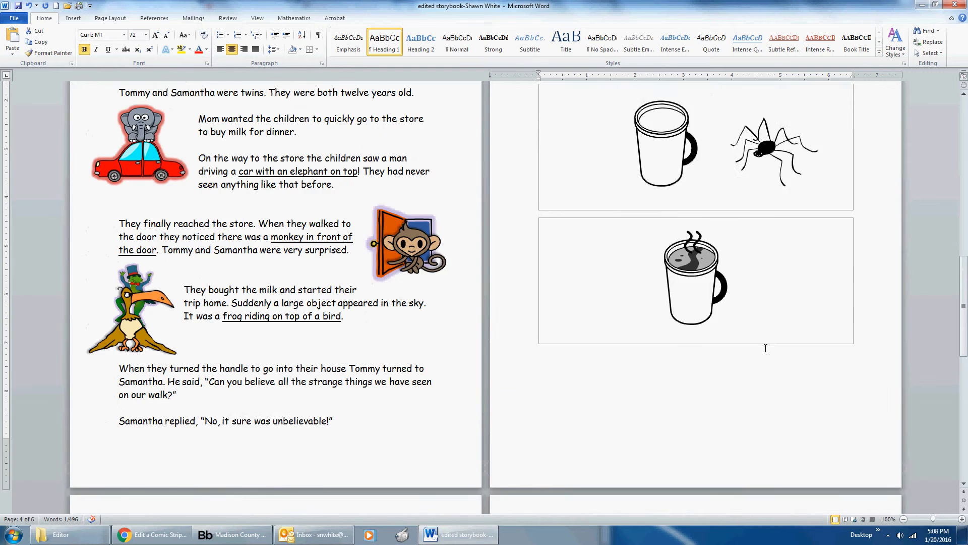
{"action": "left_click", "coordinate": [167, 35]}
{"action": "scroll", "coordinate": [609, 302], "scroll_direction": "down", "scroll_amount": 5}
{"action": "scroll", "coordinate": [600, 247], "scroll_direction": "up", "scroll_amount": 3}
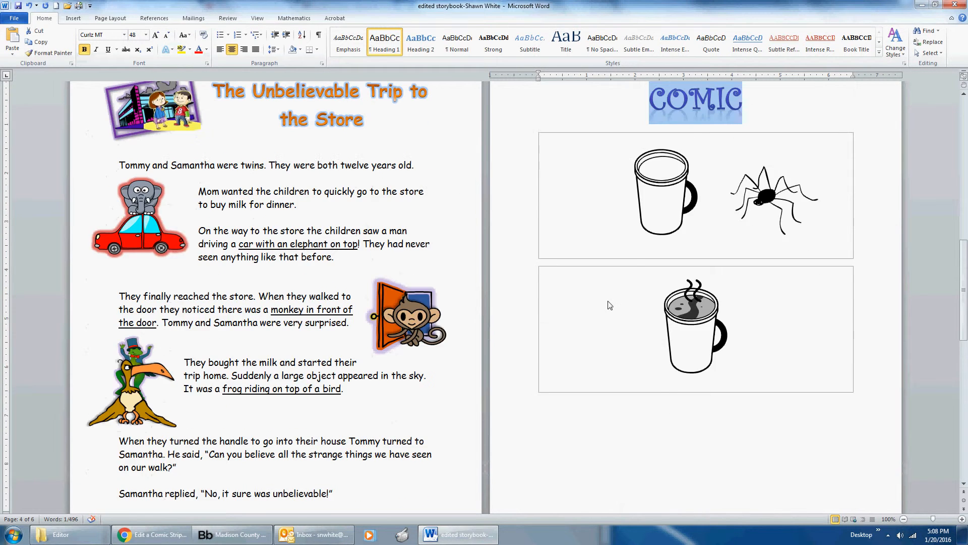
{"action": "scroll", "coordinate": [600, 247], "scroll_direction": "up", "scroll_amount": 4}
{"action": "left_click", "coordinate": [166, 35]}
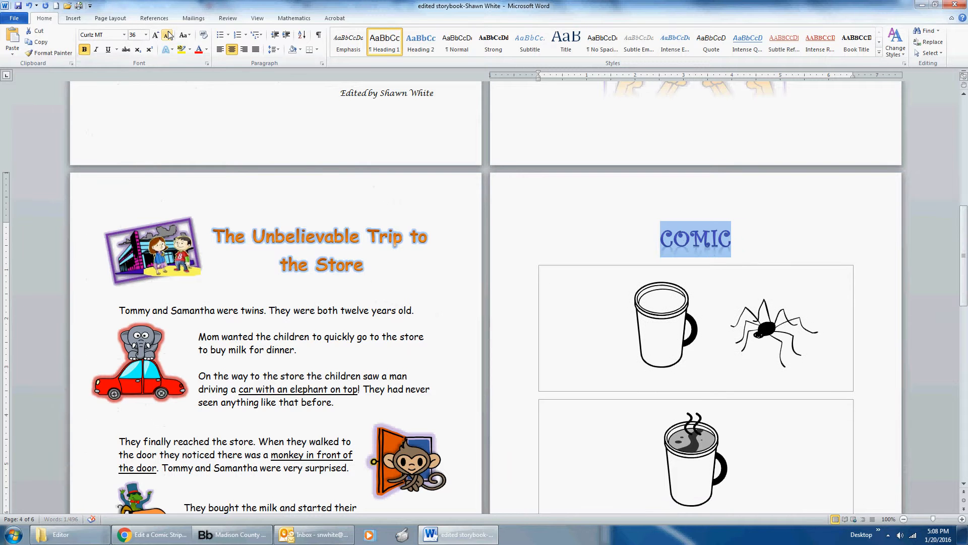
{"action": "scroll", "coordinate": [573, 265], "scroll_direction": "down", "scroll_amount": 2}
{"action": "scroll", "coordinate": [685, 318], "scroll_direction": "down", "scroll_amount": 7}
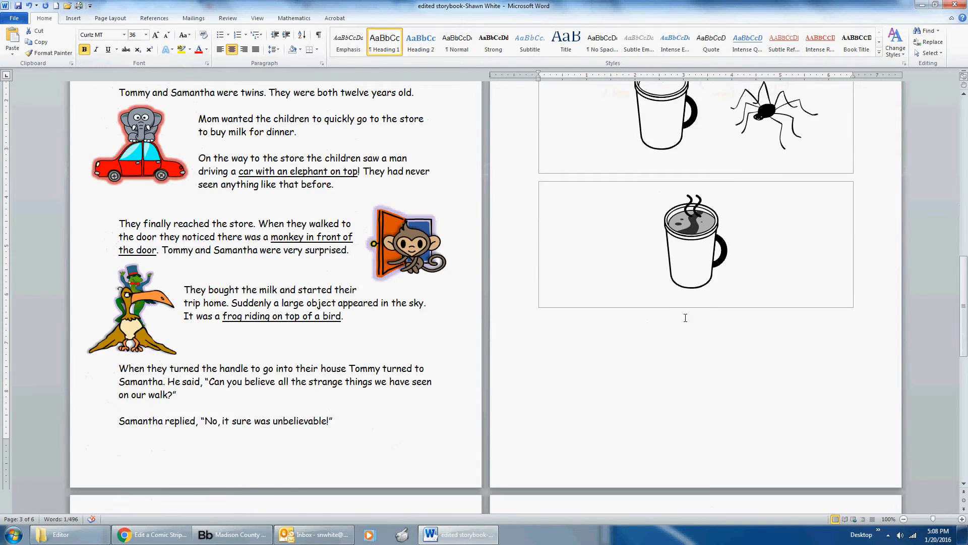
{"action": "scroll", "coordinate": [686, 318], "scroll_direction": "up", "scroll_amount": 9}
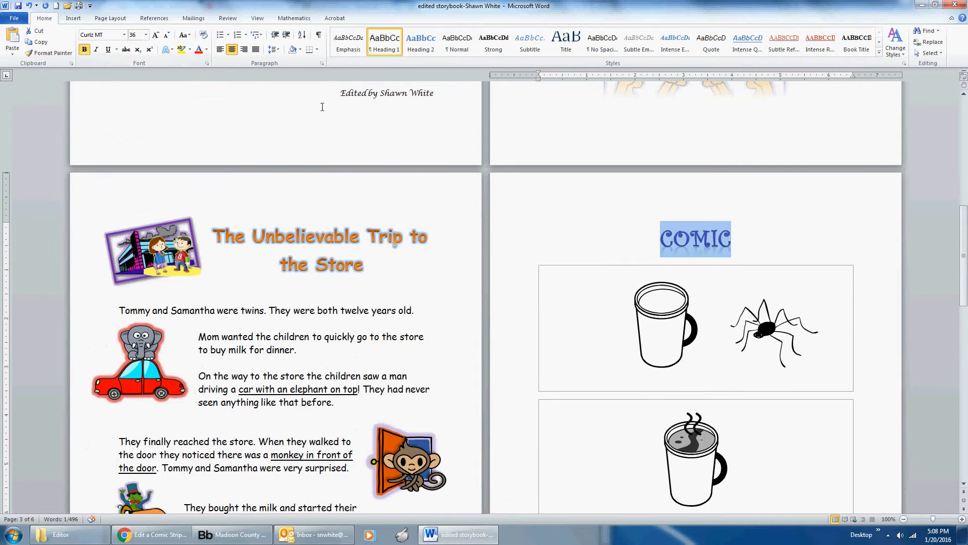
{"action": "left_click", "coordinate": [167, 35]}
{"action": "left_click", "coordinate": [167, 36]}
{"action": "scroll", "coordinate": [681, 323], "scroll_direction": "down", "scroll_amount": 3}
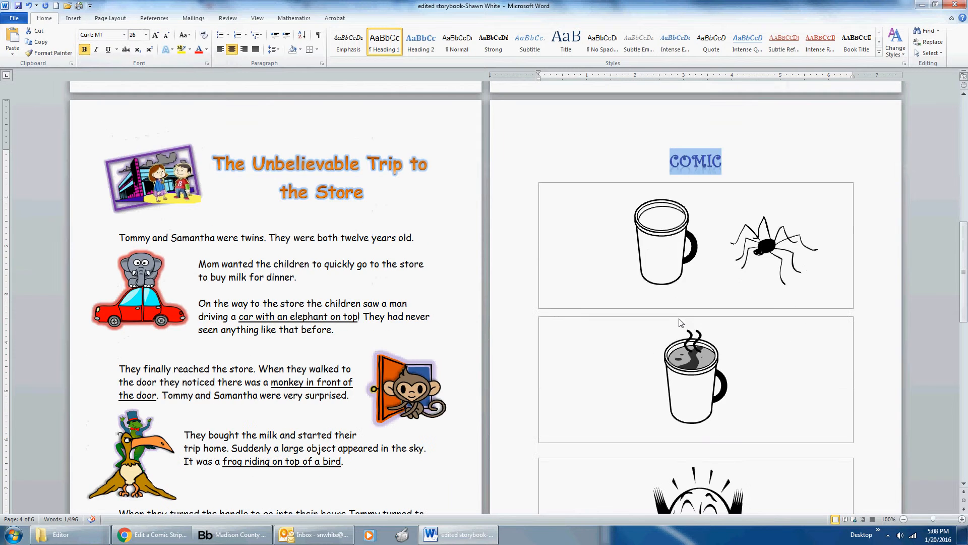
{"action": "scroll", "coordinate": [680, 323], "scroll_direction": "down", "scroll_amount": 3}
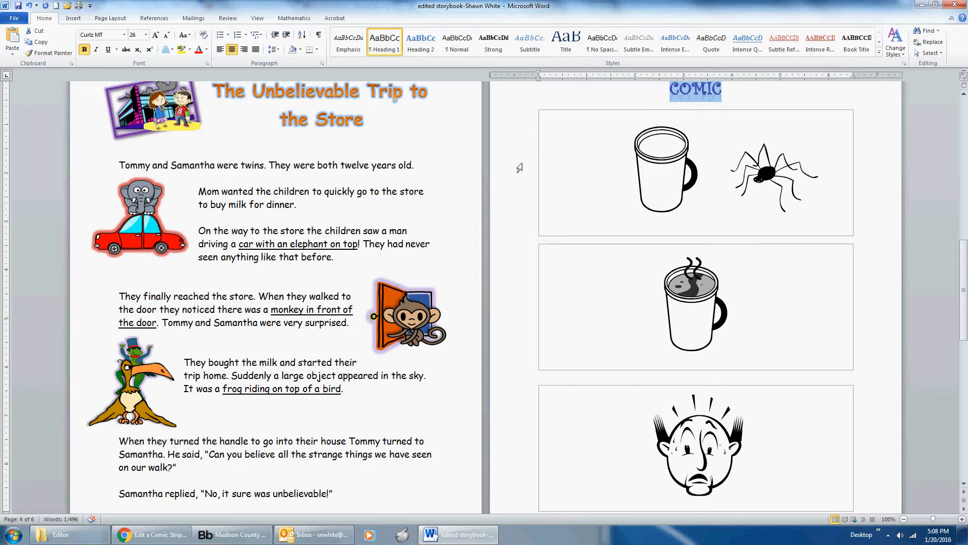
Draw an Explosion 1 shape about 2.6" high and 4.86" wide over the mug in the first comic panel.
{"action": "left_click", "coordinate": [75, 20]}
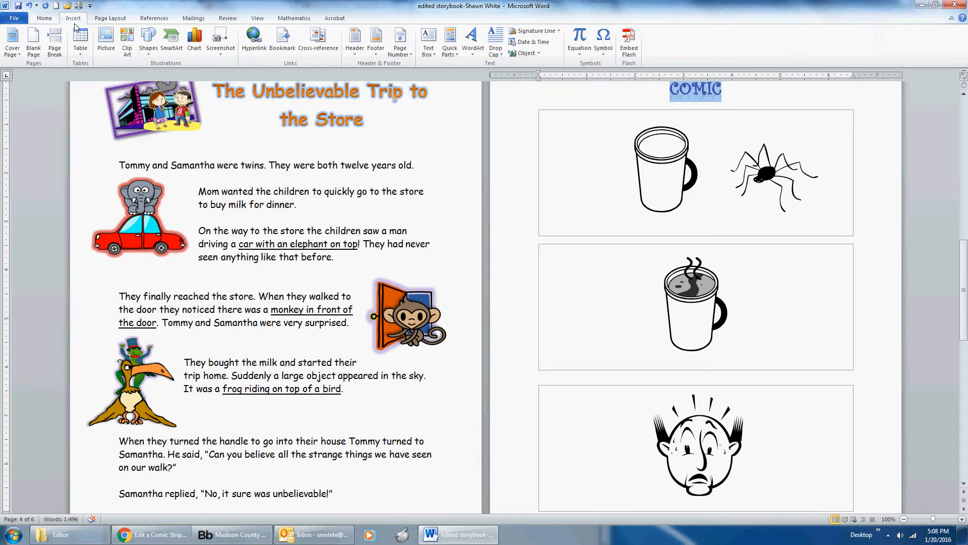
{"action": "left_click", "coordinate": [149, 43]}
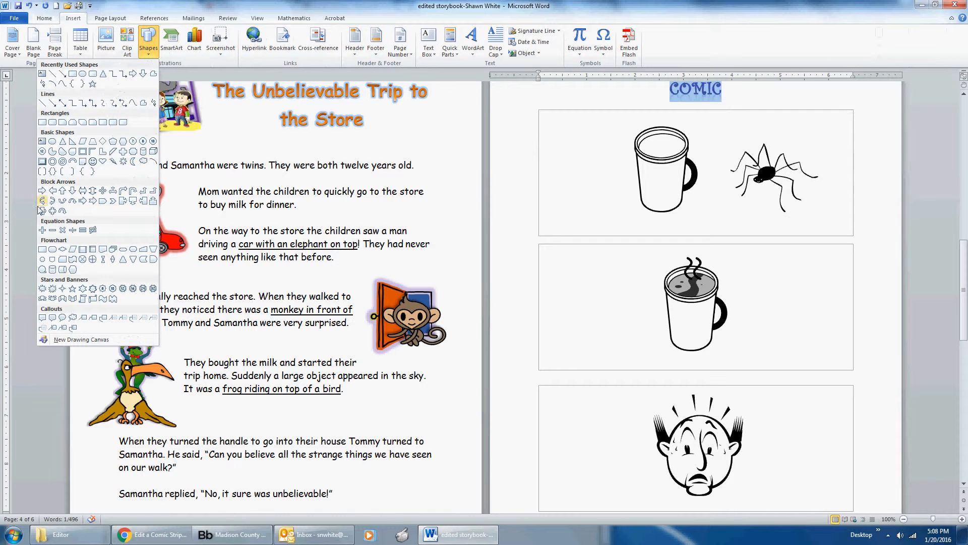
{"action": "left_click", "coordinate": [53, 290]}
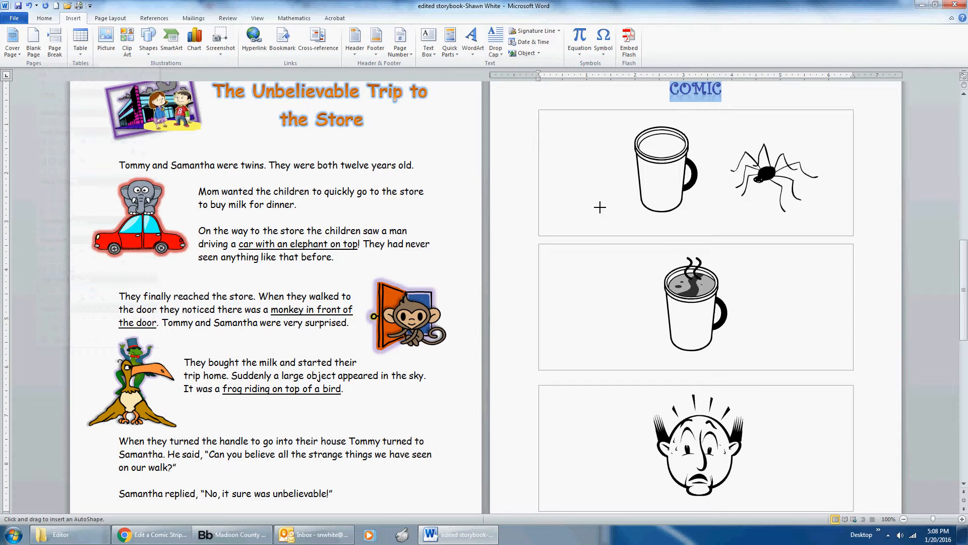
{"action": "mouse_move", "coordinate": [599, 207]}
{"action": "left_mouse_down"}
{"action": "mouse_move", "coordinate": [708, 247]}
{"action": "mouse_move", "coordinate": [711, 267]}
{"action": "left_mouse_up"}
{"action": "left_click_drag", "start_coordinate": [710, 172], "coordinate": [670, 172]}
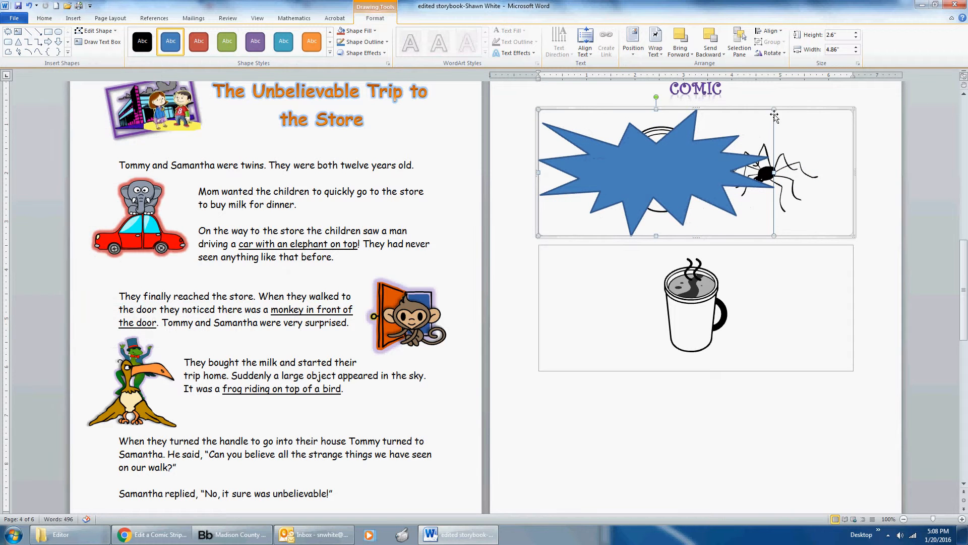
Shrink the explosion shape to about 1.12" high and 2.81" wide and place it over the mug's base.
{"action": "left_click_drag", "start_coordinate": [774, 109], "coordinate": [699, 163]}
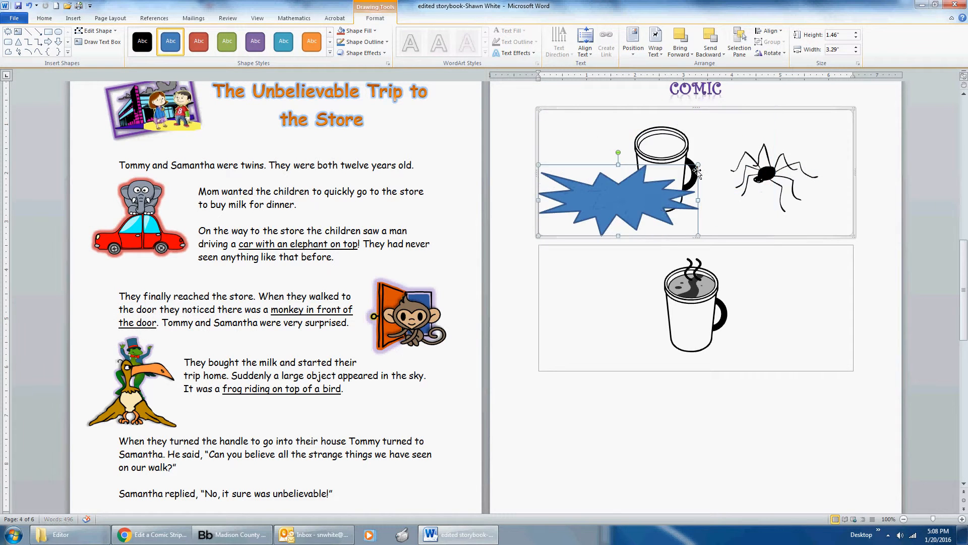
{"action": "left_click_drag", "start_coordinate": [658, 204], "coordinate": [704, 208]}
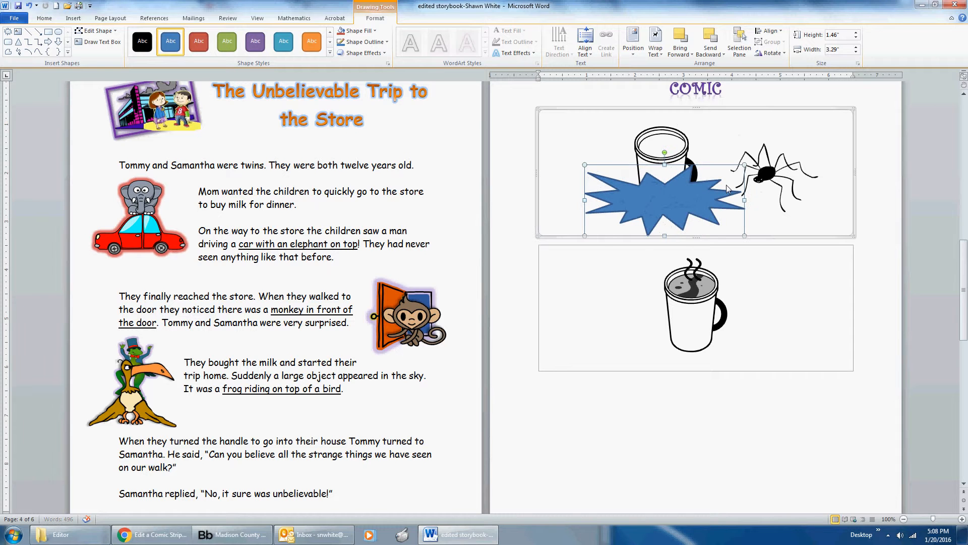
{"action": "left_click_drag", "start_coordinate": [728, 176], "coordinate": [702, 200]}
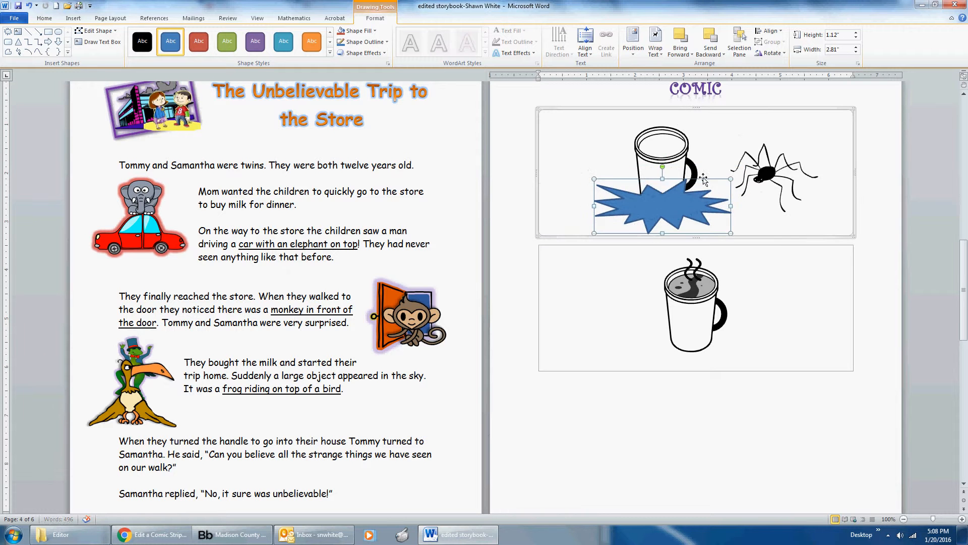
Send the explosion shape to the back, behind the mug, and apply the orange shape style.
{"action": "left_click", "coordinate": [717, 54]}
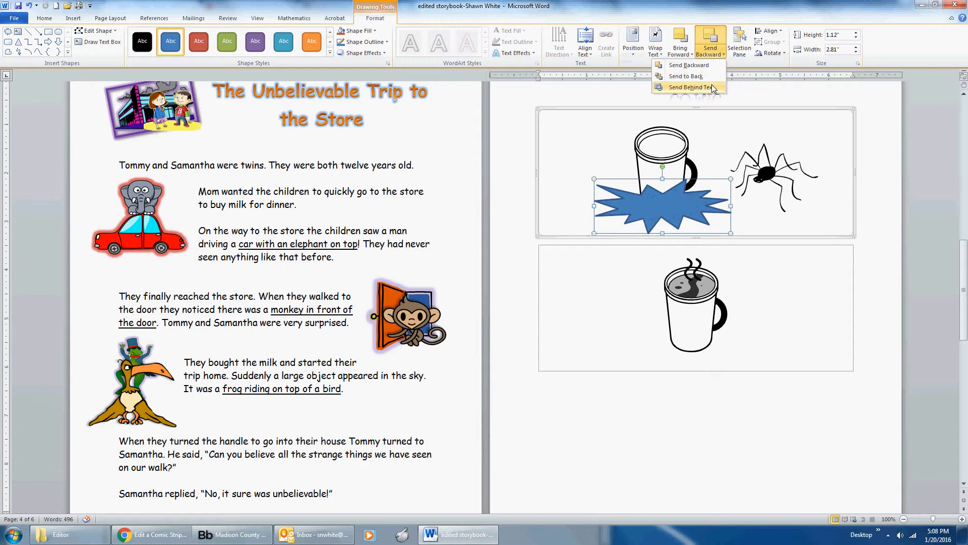
{"action": "left_click", "coordinate": [714, 88]}
{"action": "left_click", "coordinate": [712, 52]}
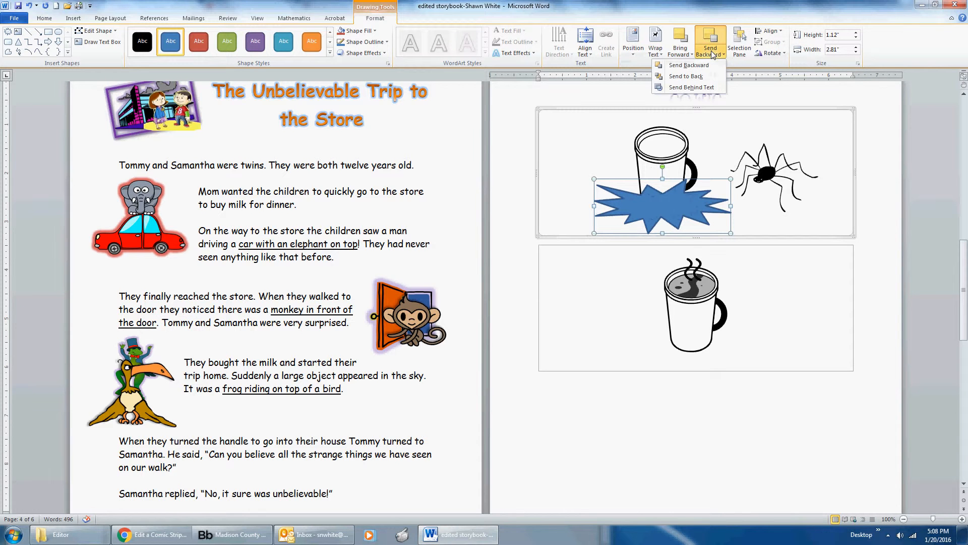
{"action": "left_click", "coordinate": [695, 78]}
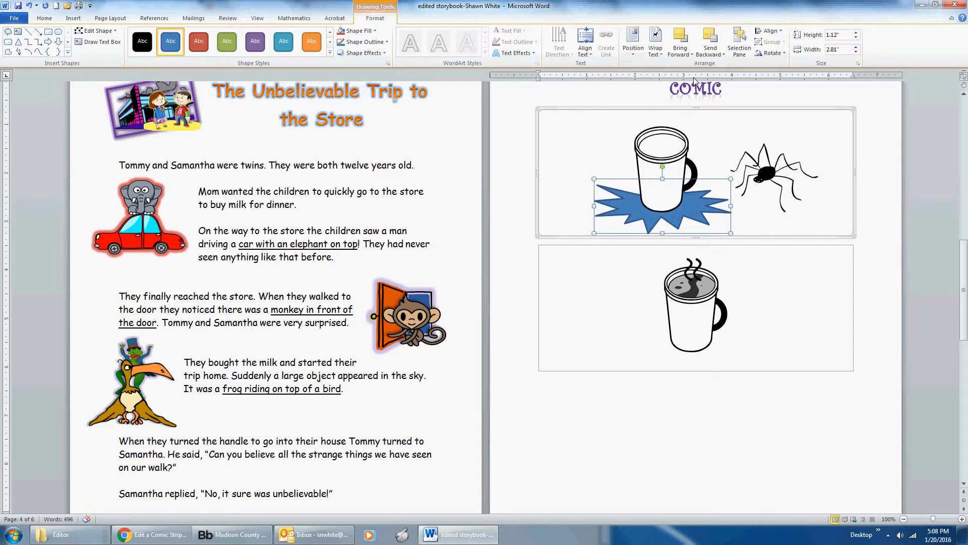
{"action": "left_click", "coordinate": [309, 42]}
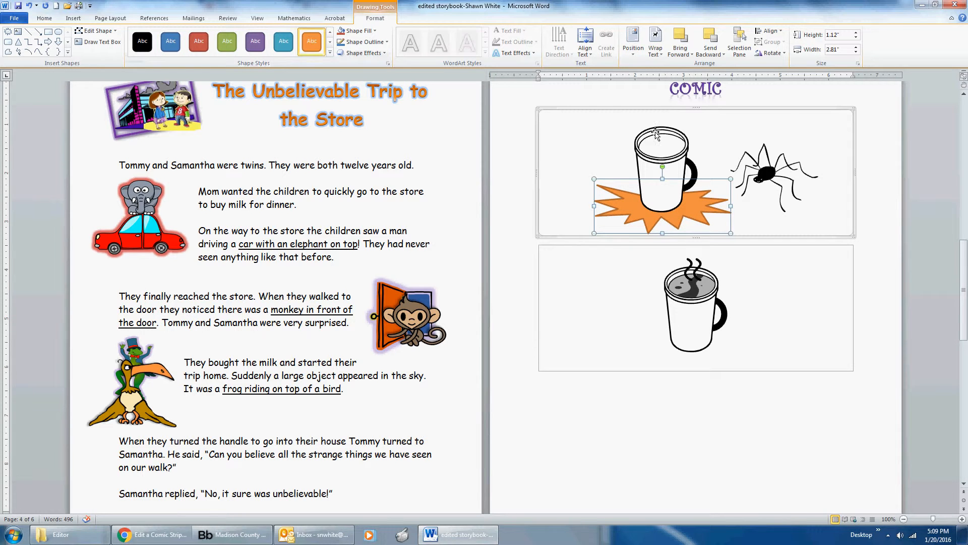
Draw a cloud callout about 1.68" high and 1.88" wide in the first comic panel and place it between the mug and the spider.
{"action": "left_click", "coordinate": [74, 18]}
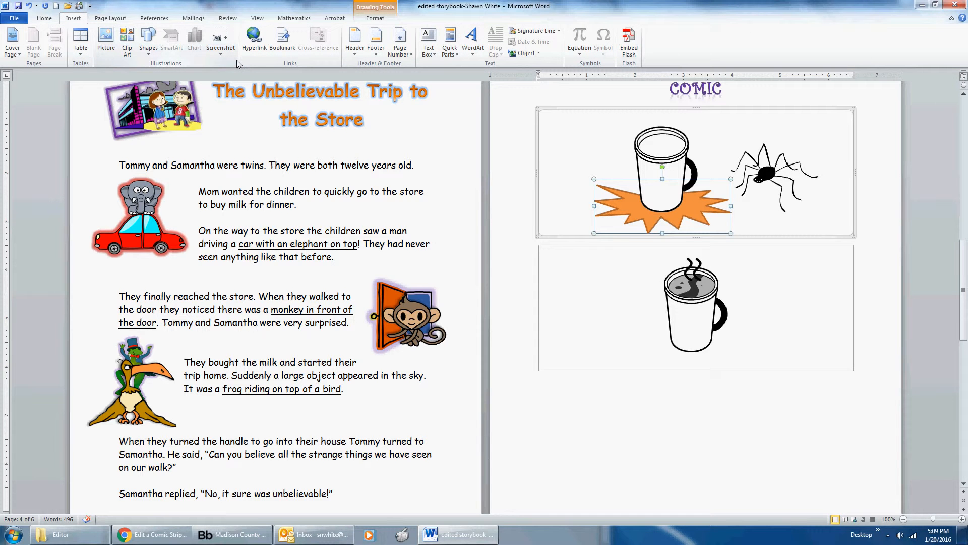
{"action": "left_click", "coordinate": [148, 53]}
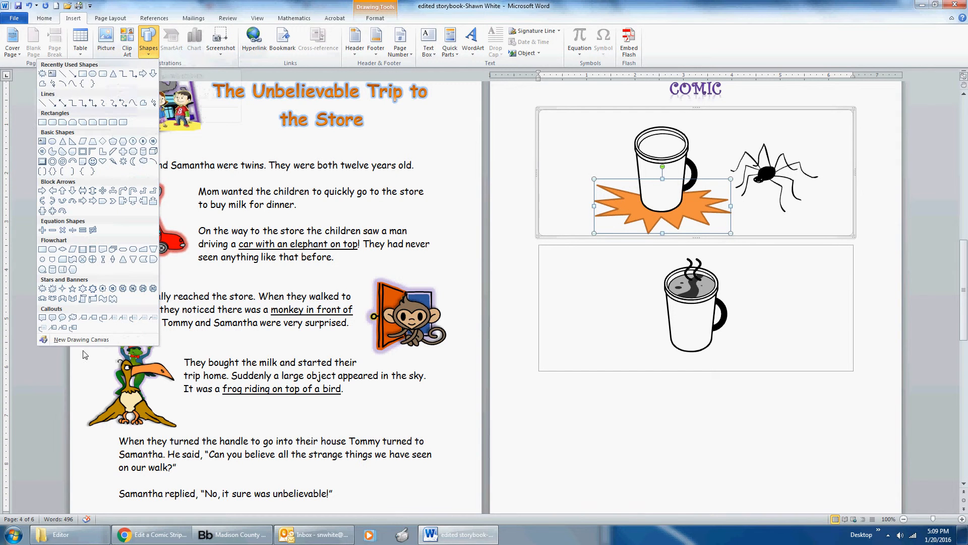
{"action": "left_click", "coordinate": [73, 318]}
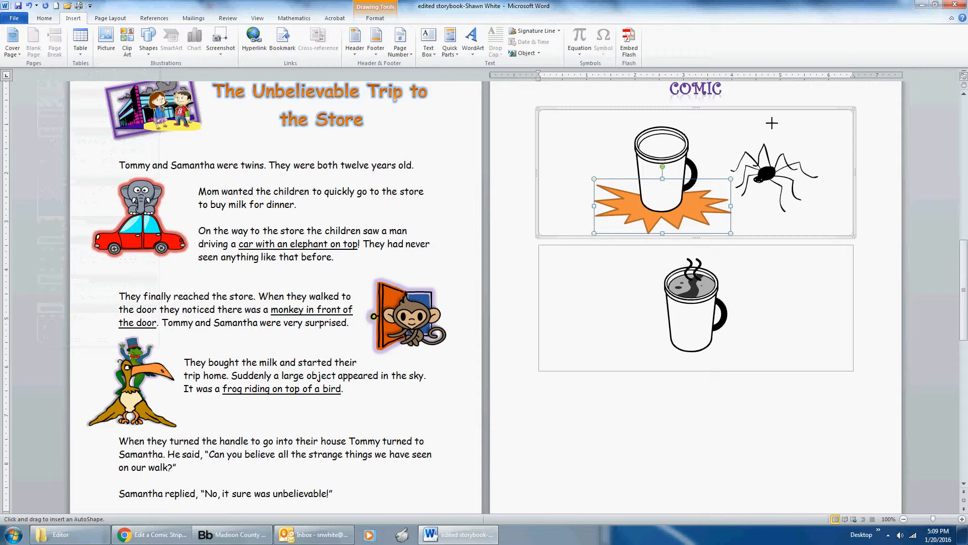
{"action": "mouse_move", "coordinate": [781, 117]}
{"action": "left_mouse_down"}
{"action": "mouse_move", "coordinate": [824, 161]}
{"action": "mouse_move", "coordinate": [869, 180]}
{"action": "mouse_move", "coordinate": [857, 195]}
{"action": "mouse_move", "coordinate": [870, 198]}
{"action": "mouse_move", "coordinate": [853, 198]}
{"action": "left_mouse_up"}
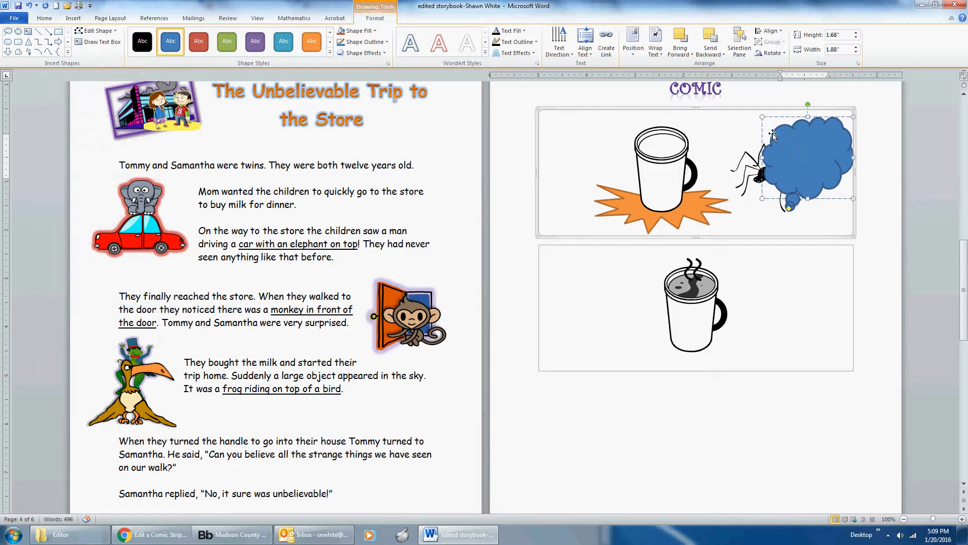
{"action": "left_click_drag", "start_coordinate": [770, 133], "coordinate": [710, 110]}
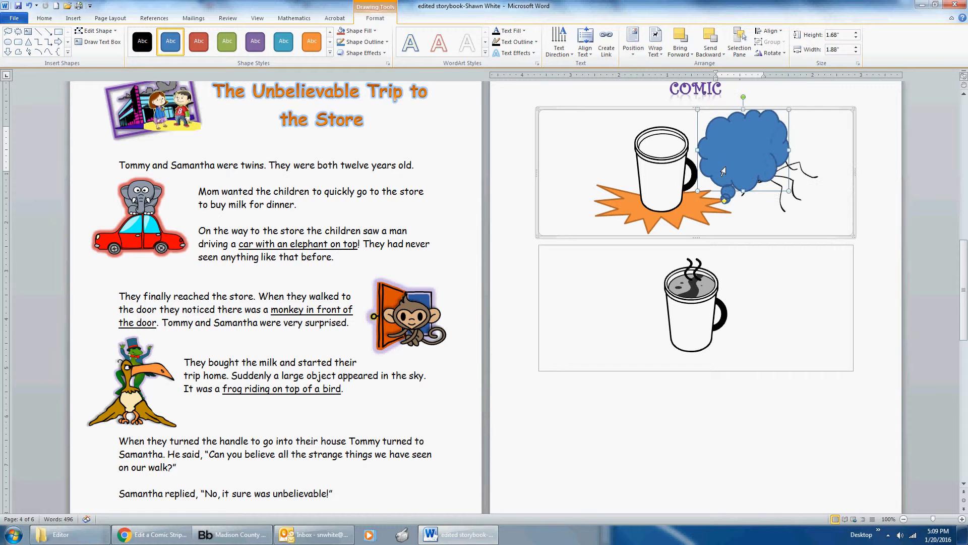
Move the spider clear of the cloud callout, aim the callout's tail at the spider and shrink the cloud slightly.
{"action": "left_click", "coordinate": [793, 177]}
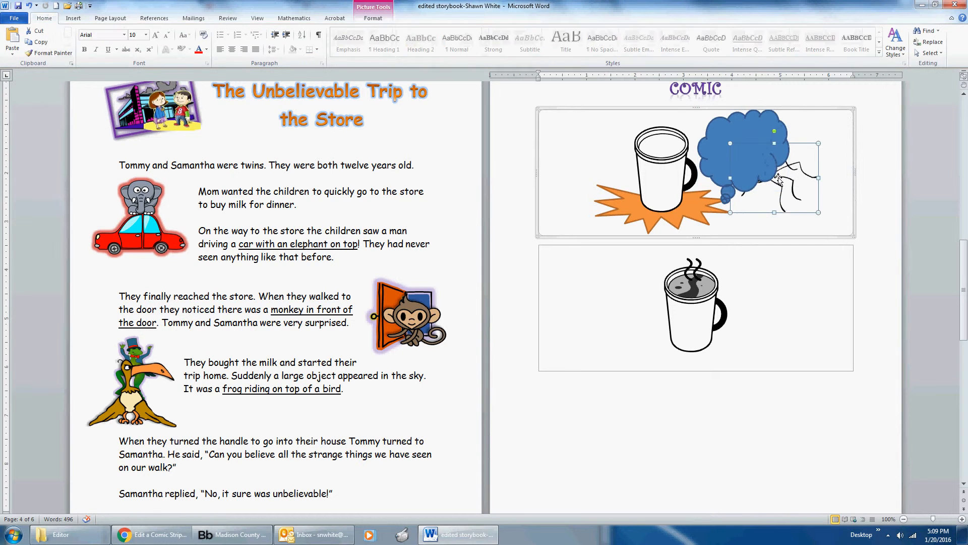
{"action": "left_click_drag", "start_coordinate": [780, 182], "coordinate": [816, 197]}
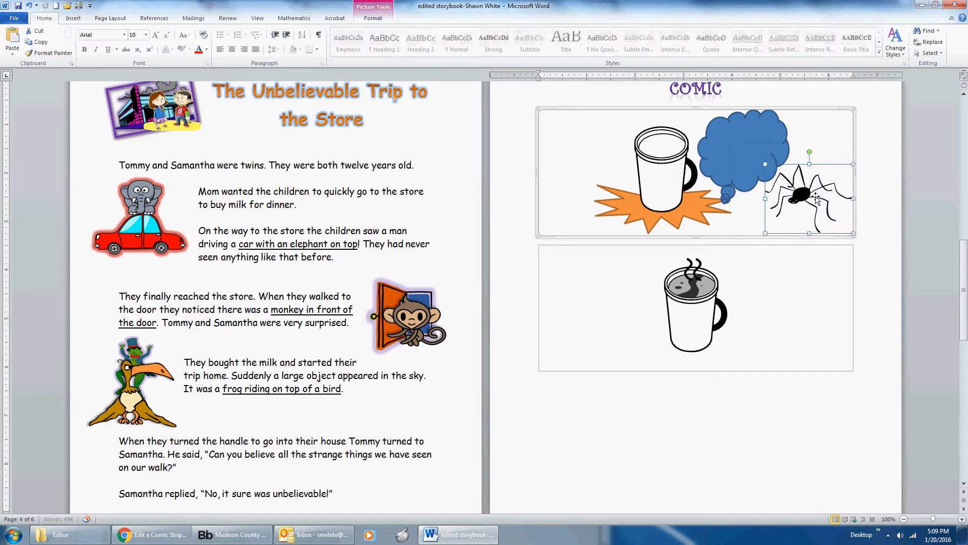
{"action": "left_click", "coordinate": [726, 201]}
{"action": "left_click_drag", "start_coordinate": [724, 202], "coordinate": [783, 188]}
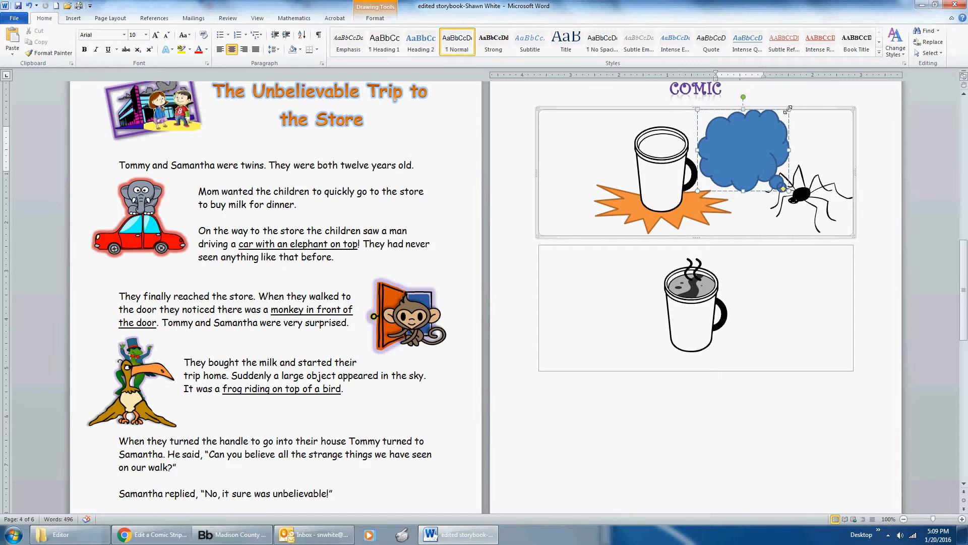
{"action": "left_click_drag", "start_coordinate": [788, 109], "coordinate": [783, 115]}
Begin the thought text inside the cloud callout in the first panel with "Look a swimming poo".
{"action": "right_click", "coordinate": [742, 149]}
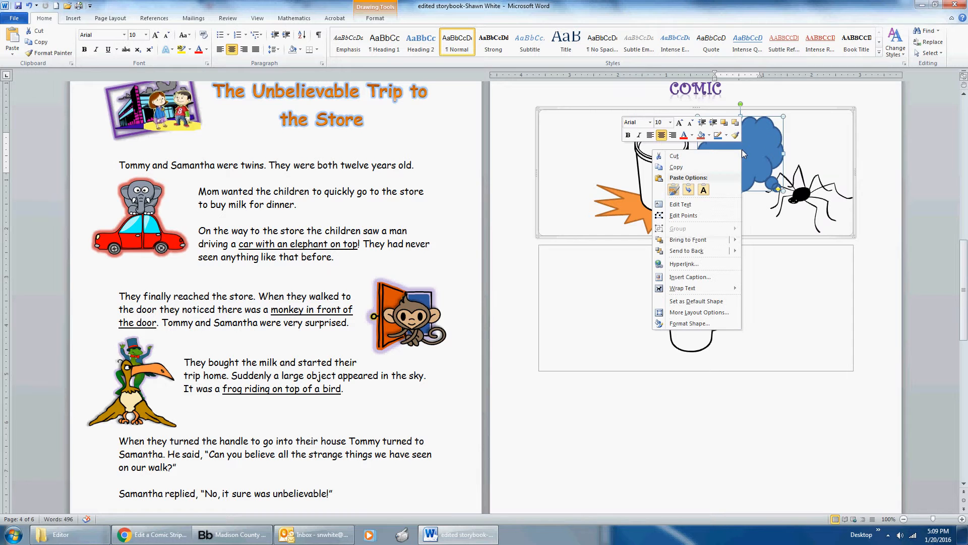
{"action": "left_click", "coordinate": [681, 204]}
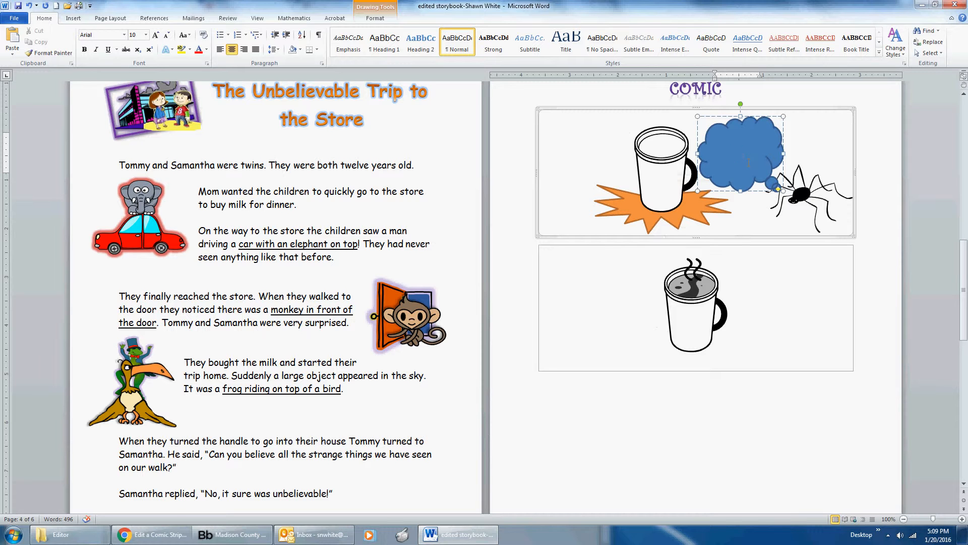
{"action": "type", "text": "Look a swimming poo"}
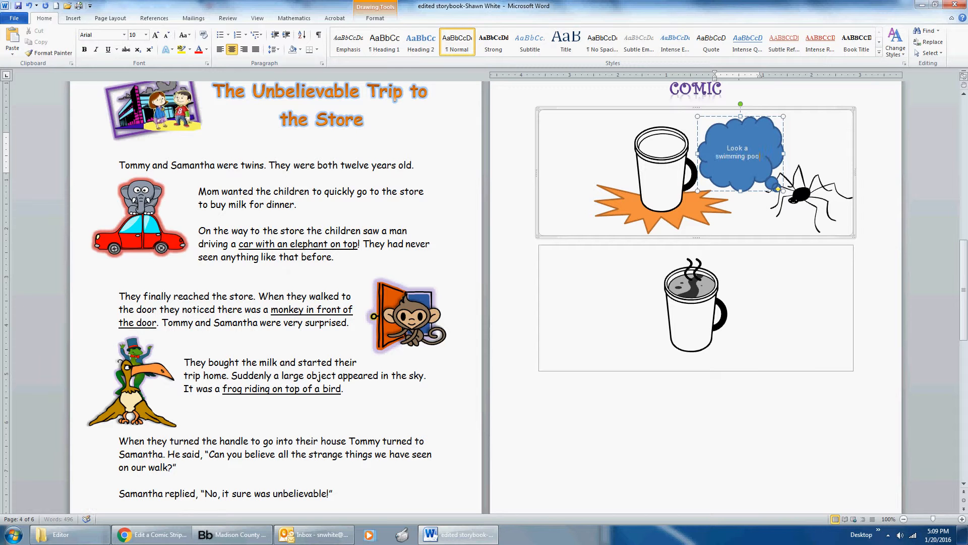